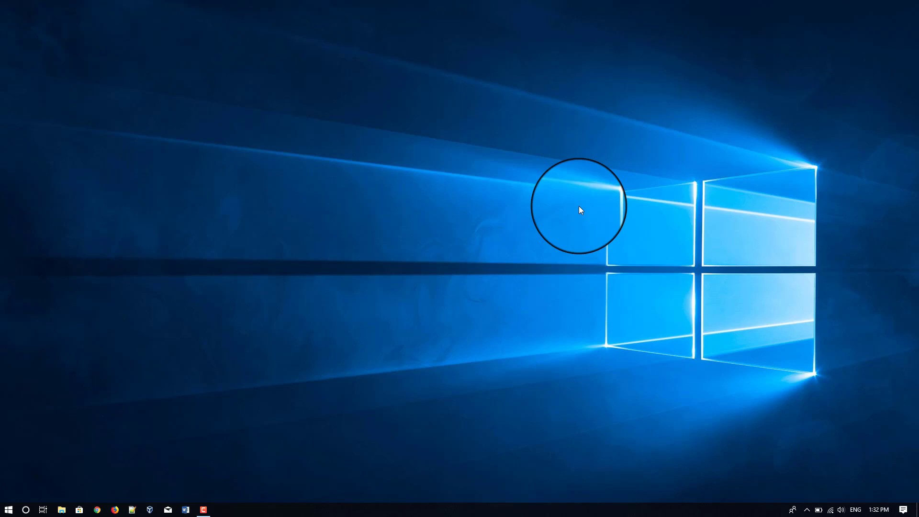
Launch the Control Panel by running 'control' from the Run dialog
key("super+r")
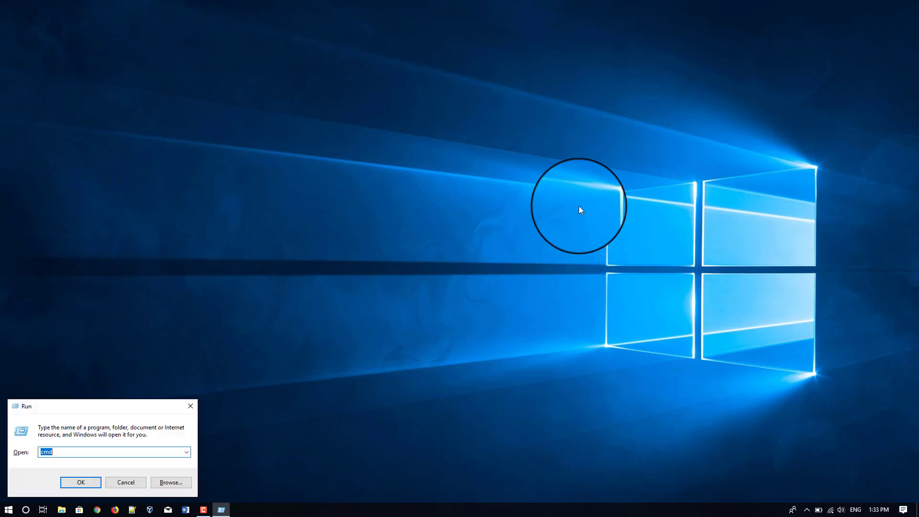
type("control")
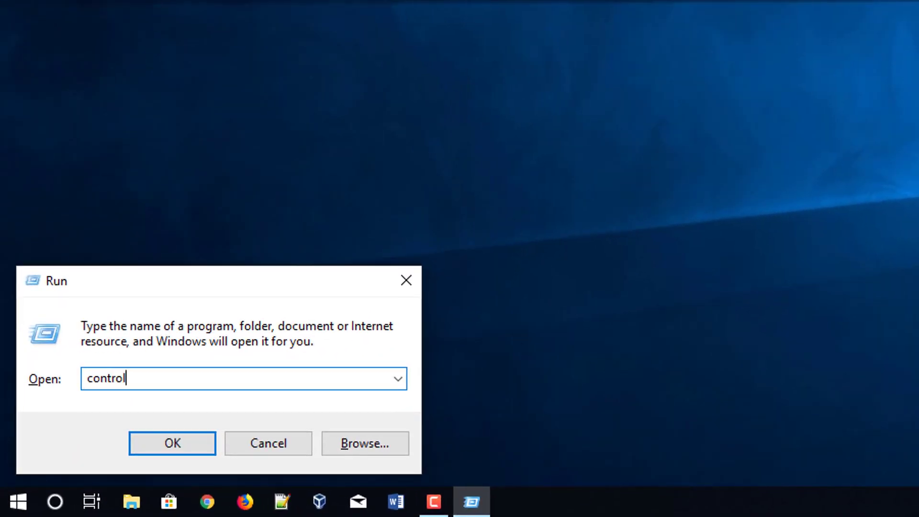
key("Return")
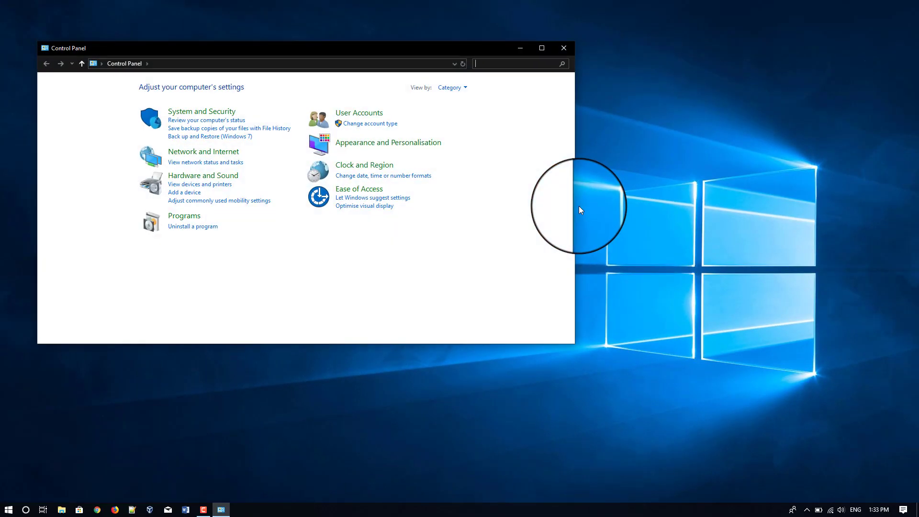
Go from User Accounts to Manage Accounts and choose to add a new user in PC settings
left_click_drag(383, 50, 411, 58)
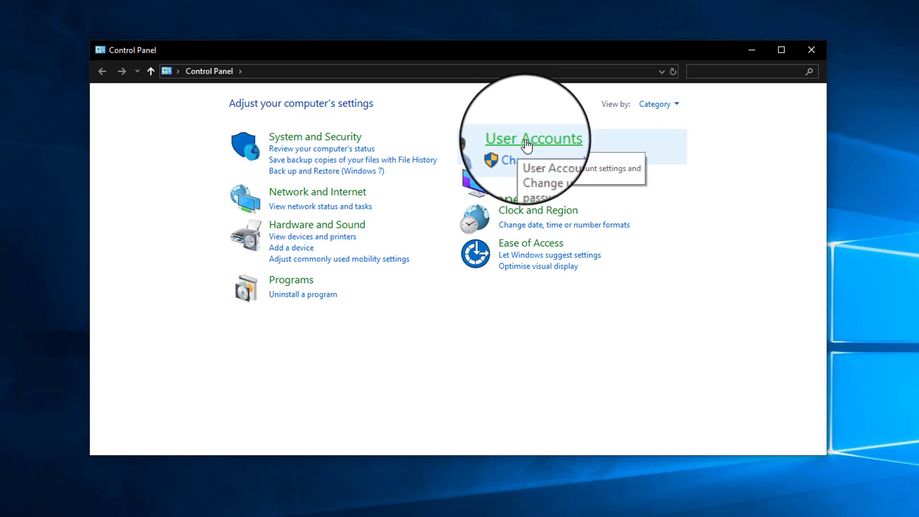
left_click(526, 140)
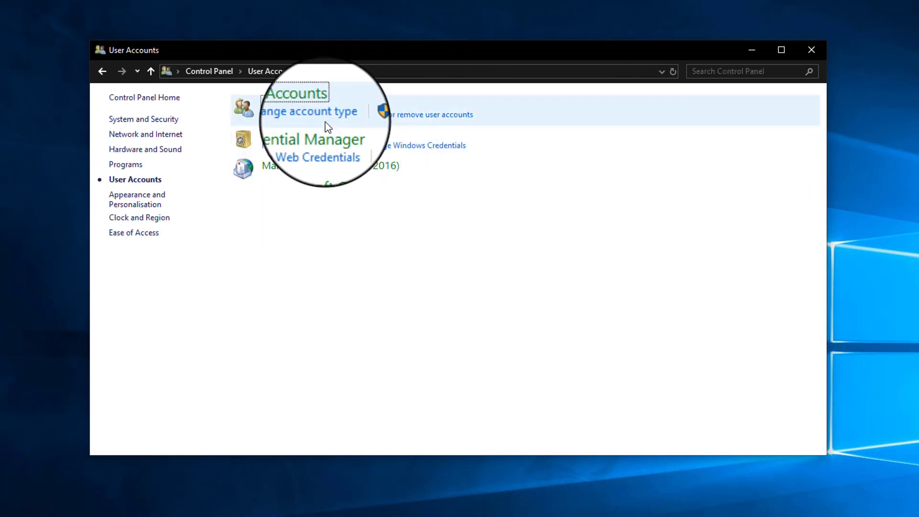
left_click(408, 116)
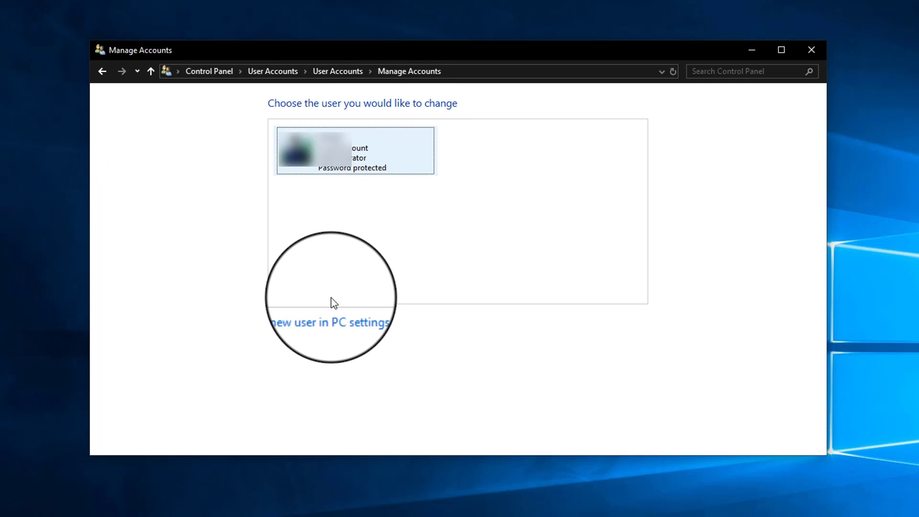
left_click(301, 324)
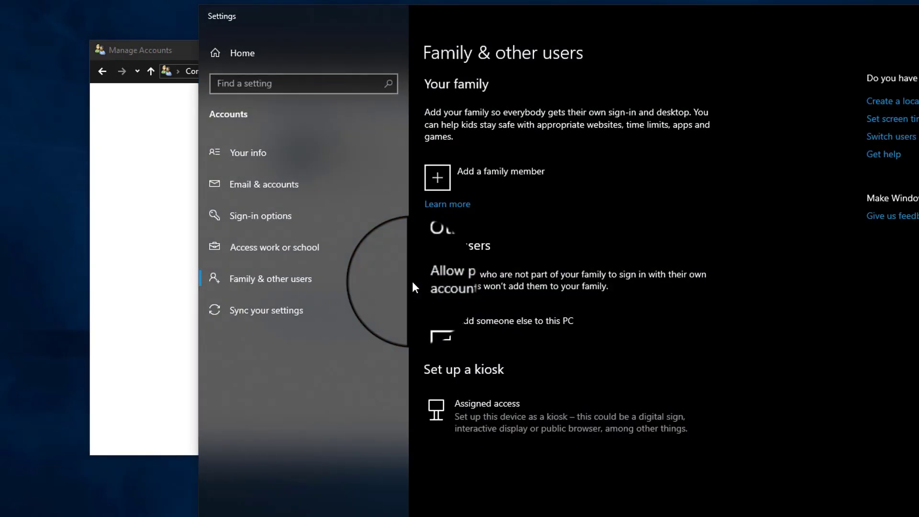
Choose 'Add someone else to this PC' on the Family & other users page
left_click(511, 330)
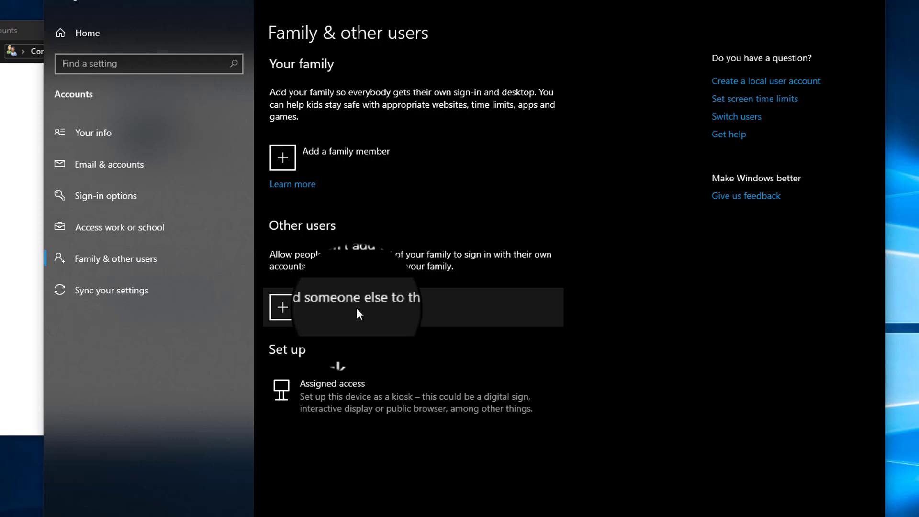
left_click(357, 309)
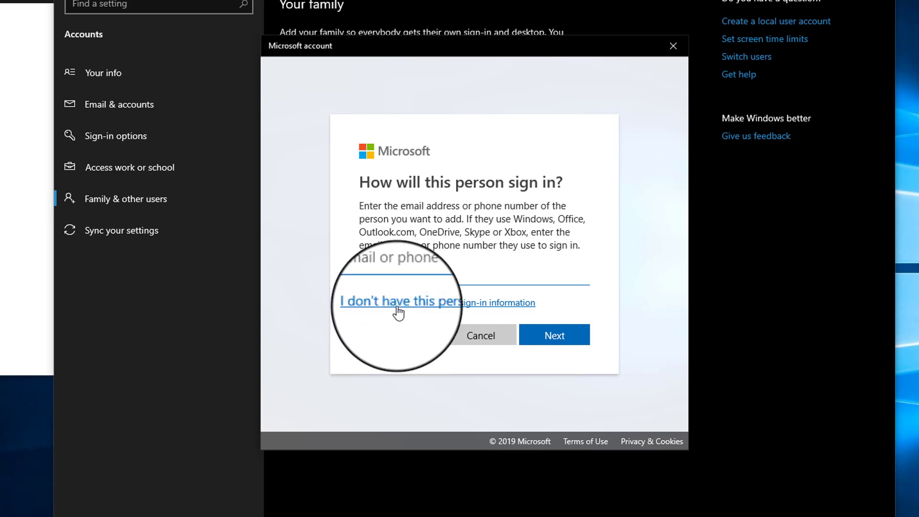
Skip the sign-in information and choose to add a user without a Microsoft account
left_click(410, 306)
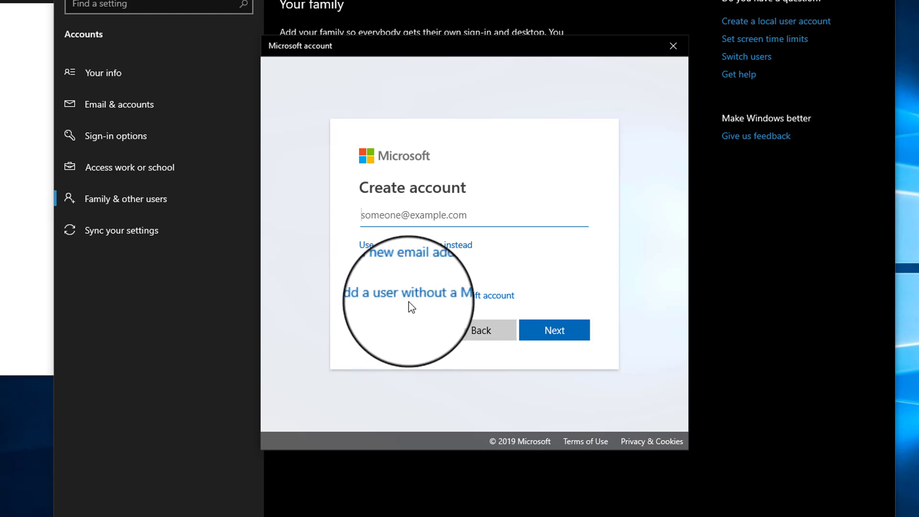
left_click(431, 295)
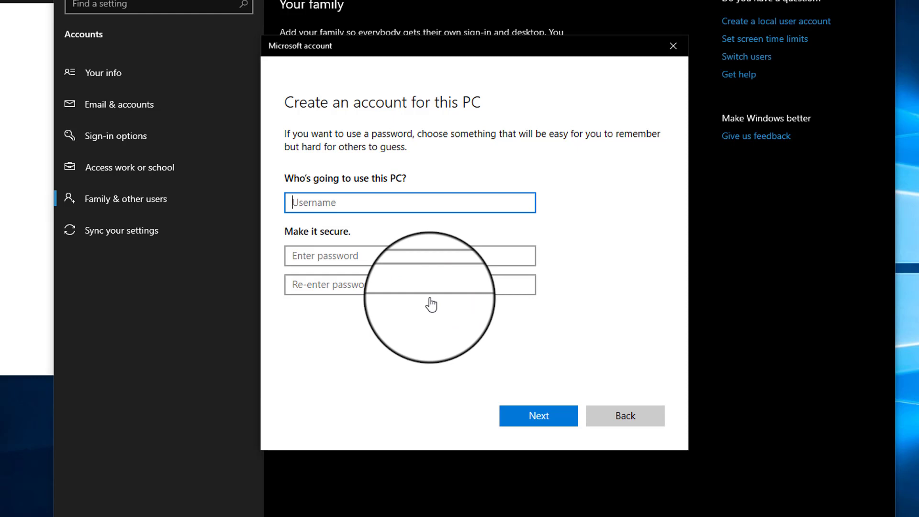
Enter the user name 'Username', then type and confirm the account password
type("Username")
left_click(419, 257)
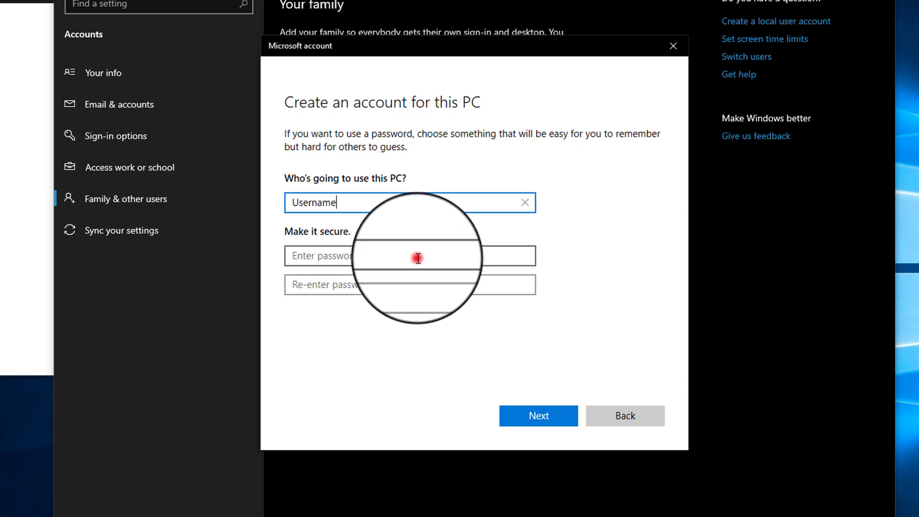
type("12345678")
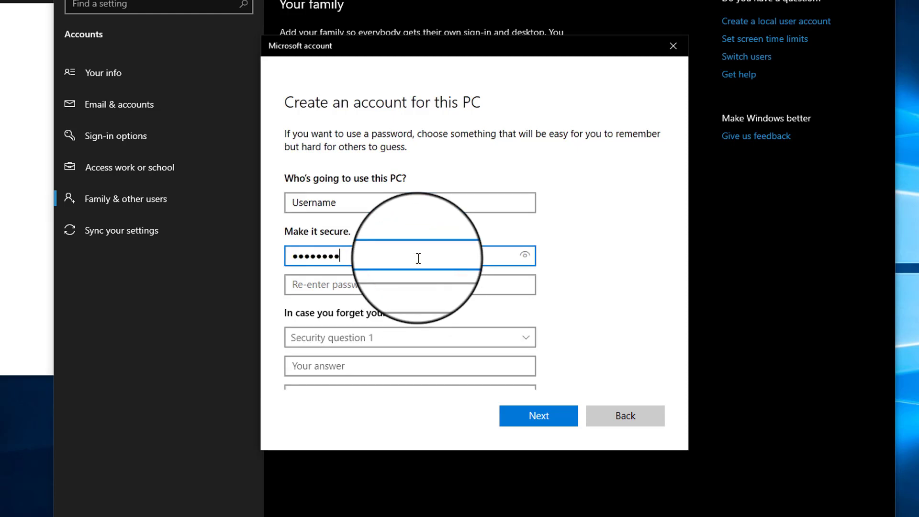
key("Tab")
type("1")
key("BackSpace")
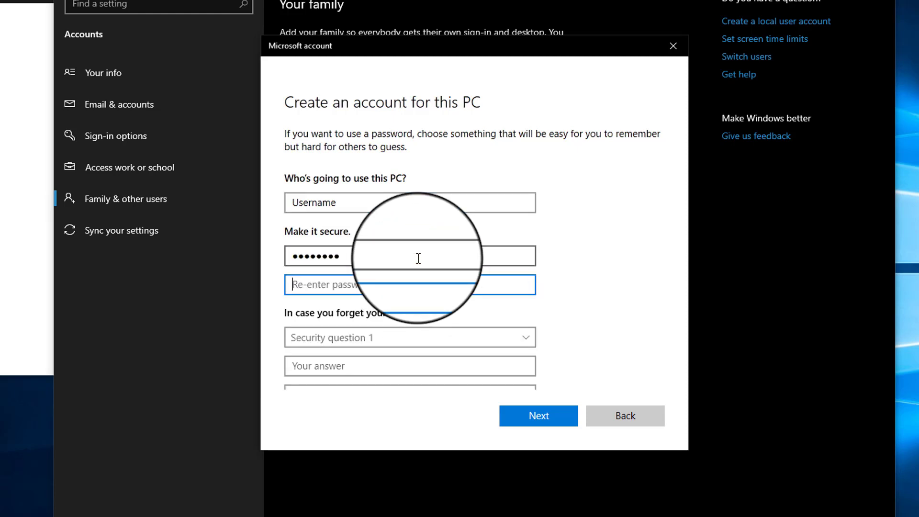
type("12345678")
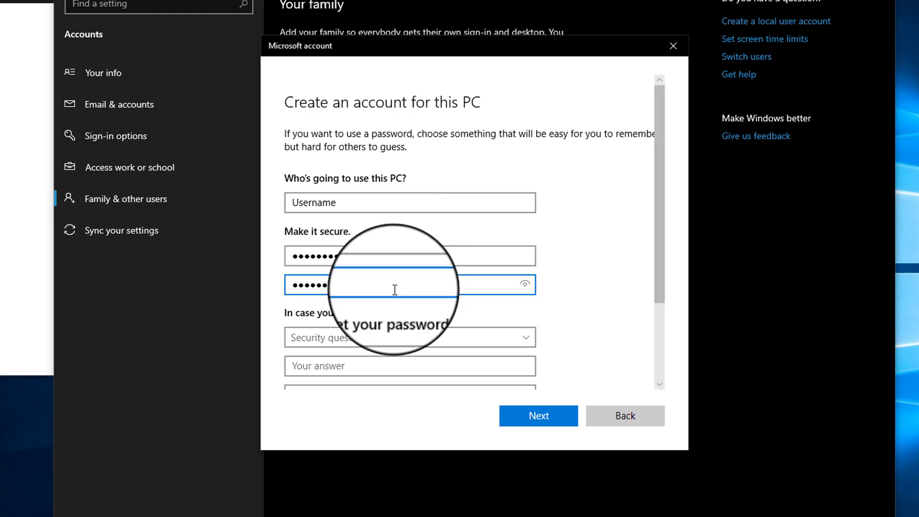
Choose the first pet's name and birth city security questions and answer each
scroll(394, 289, "down", 3)
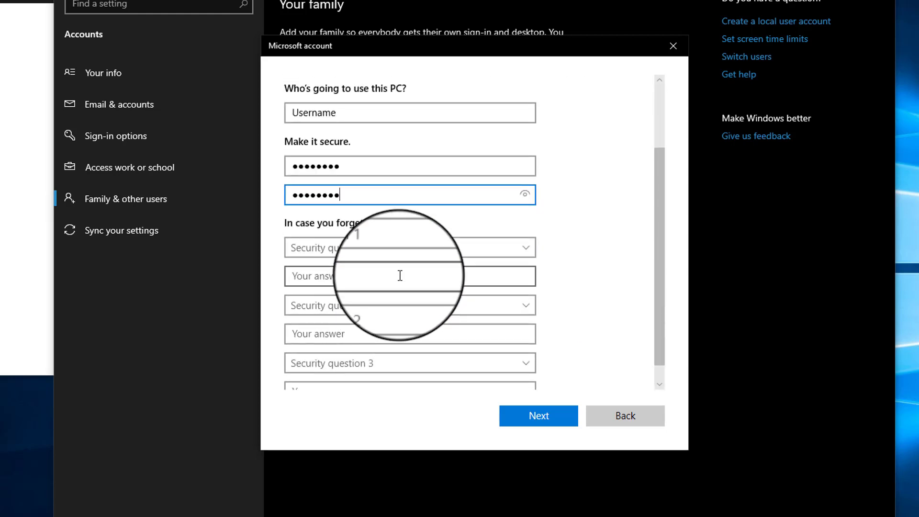
left_click(385, 250)
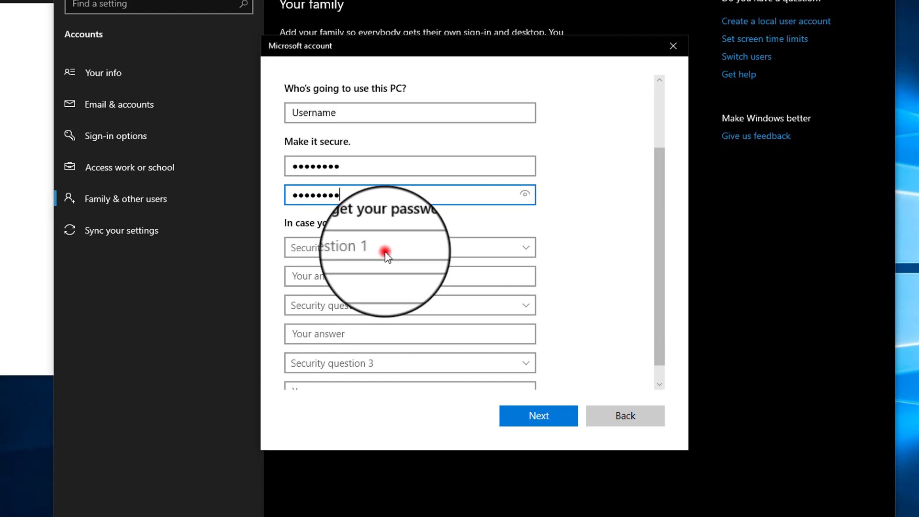
left_click(376, 261)
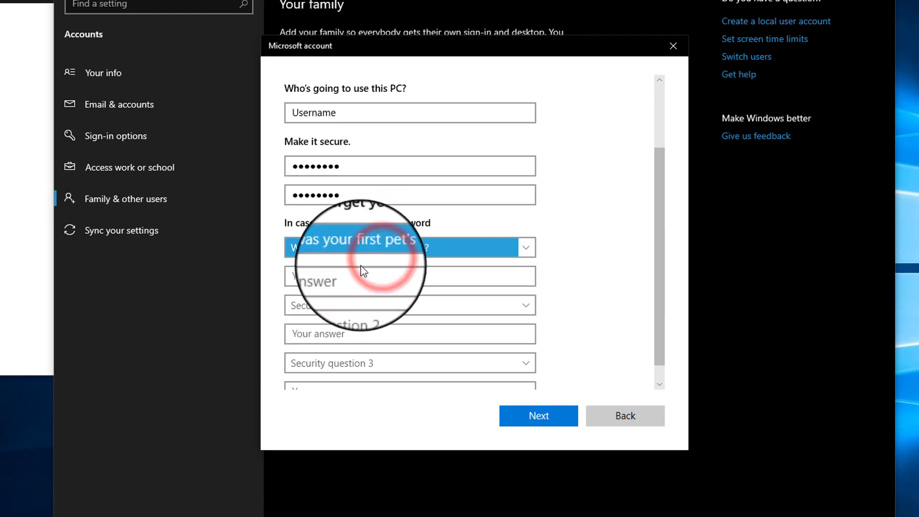
left_click(356, 282)
type("a")
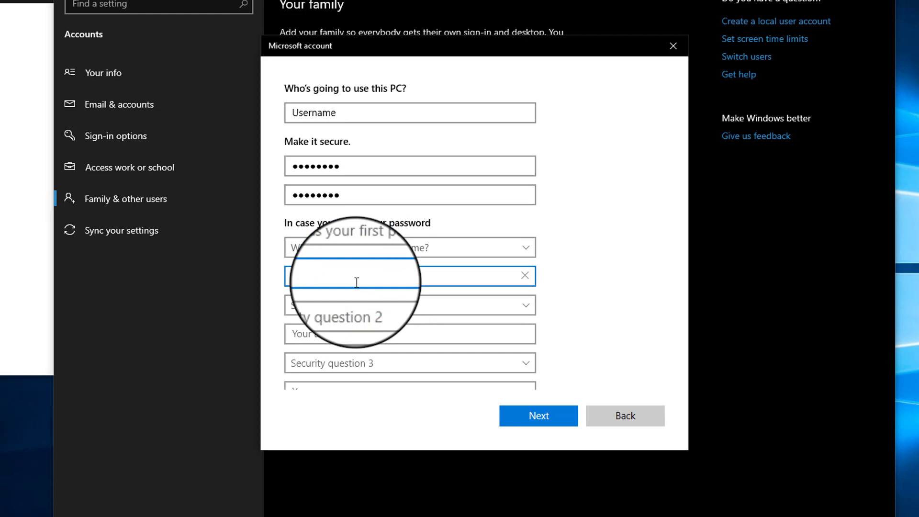
left_click(349, 305)
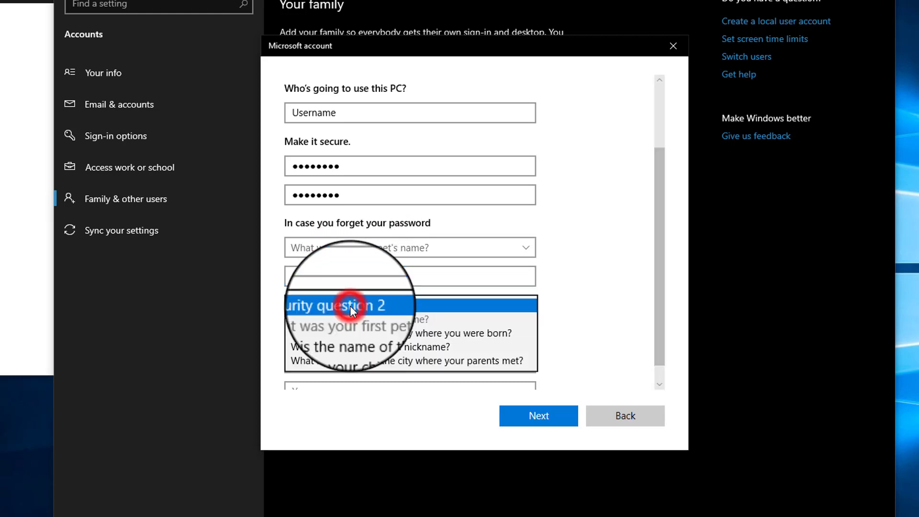
left_click(330, 338)
left_click(330, 333)
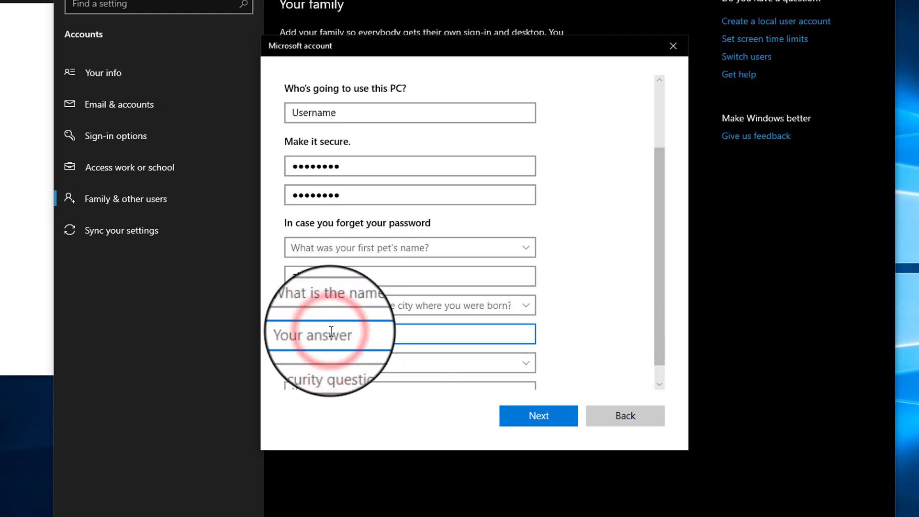
type("def")
Choose the childhood nickname question as the third security question and answer it
scroll(330, 331, "down", 1)
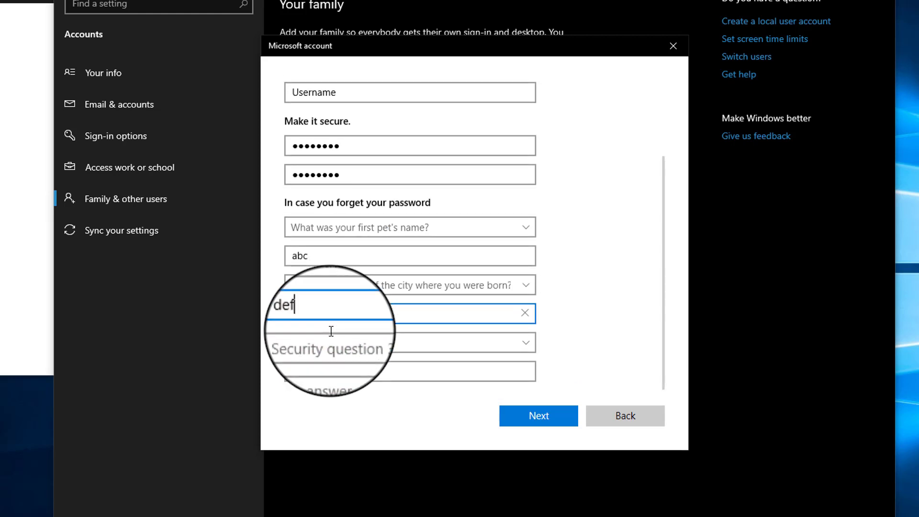
left_click(329, 341)
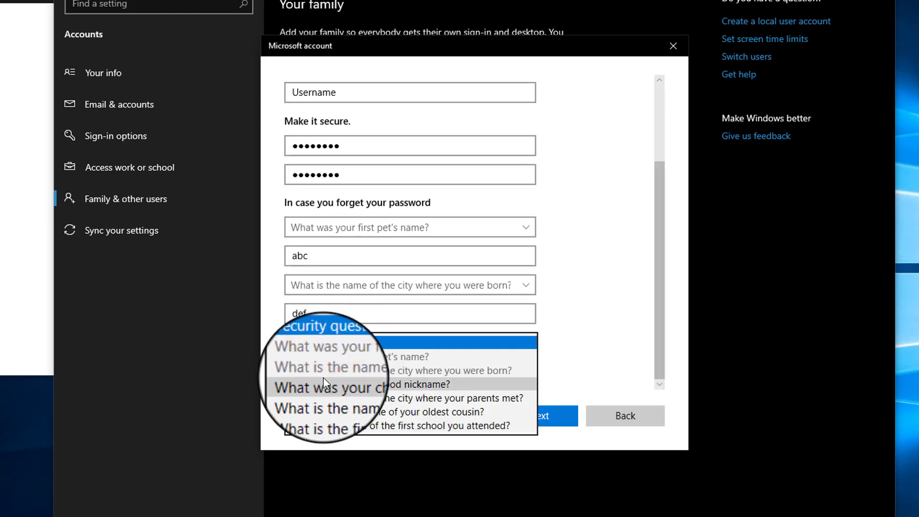
left_click(323, 377)
left_click(333, 371)
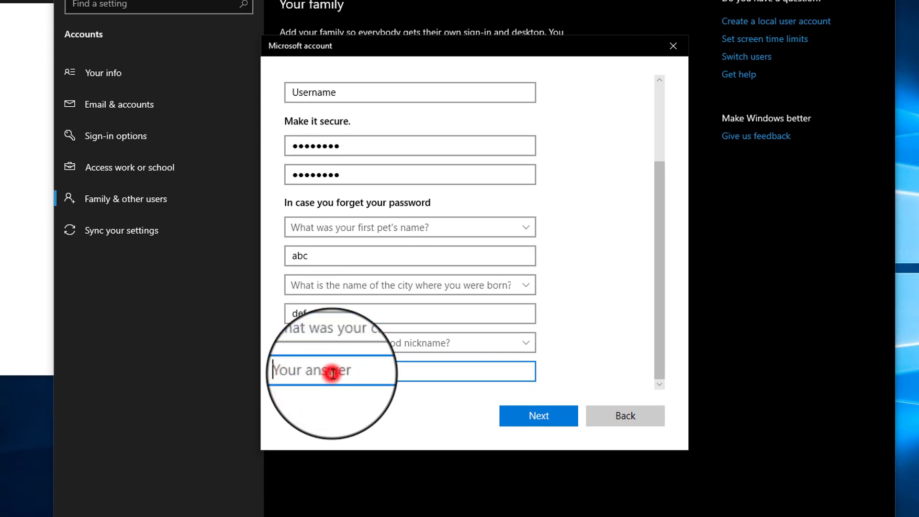
type("ghi")
left_click(609, 258)
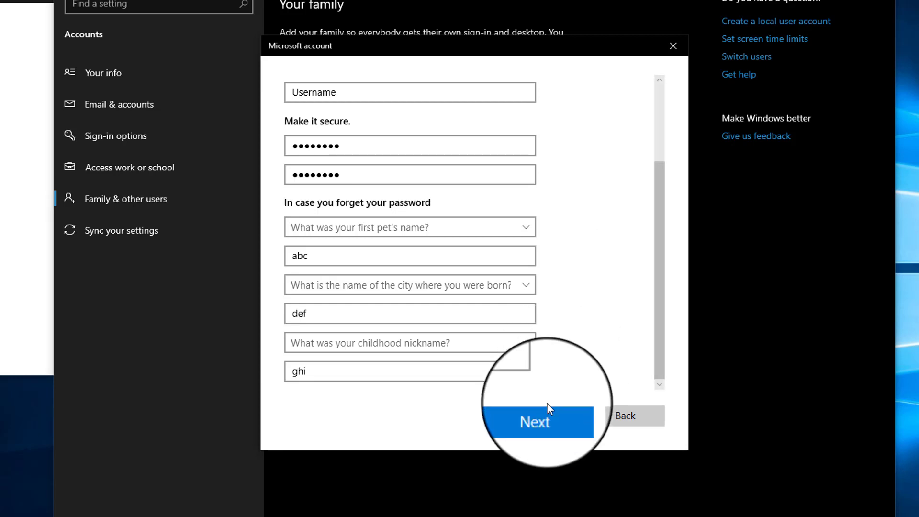
Submit the completed form with Next to create the local account
left_click(539, 416)
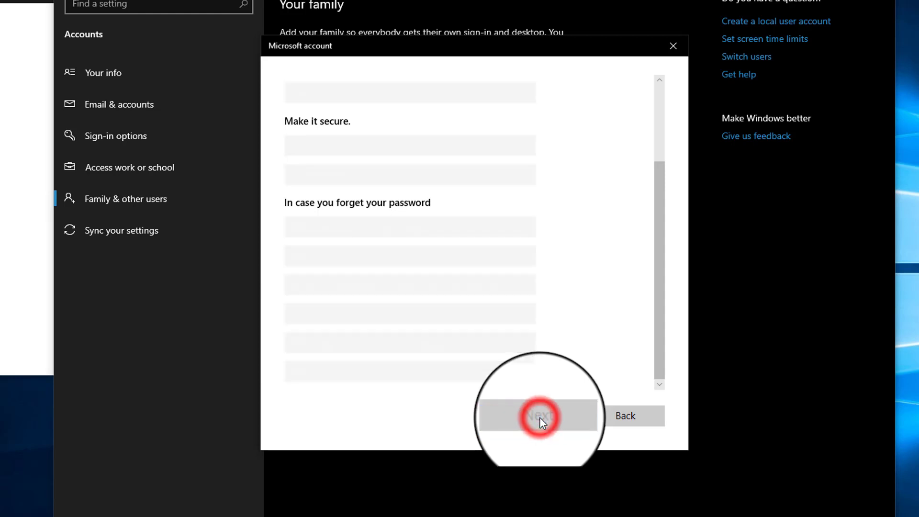